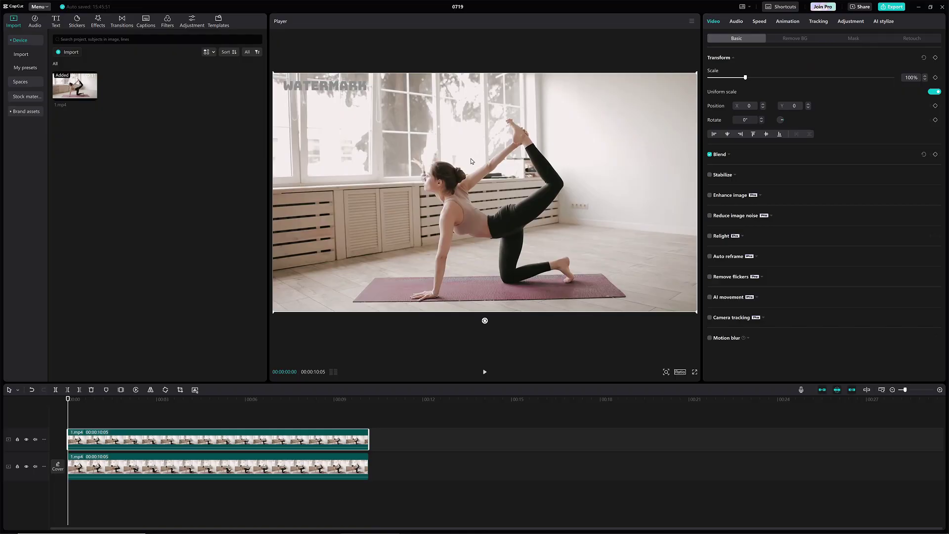
Shift the duplicate clip up to Position Y 164 and give its mask a feather of 3.
drag(471, 161, 469, 142)
click(855, 40)
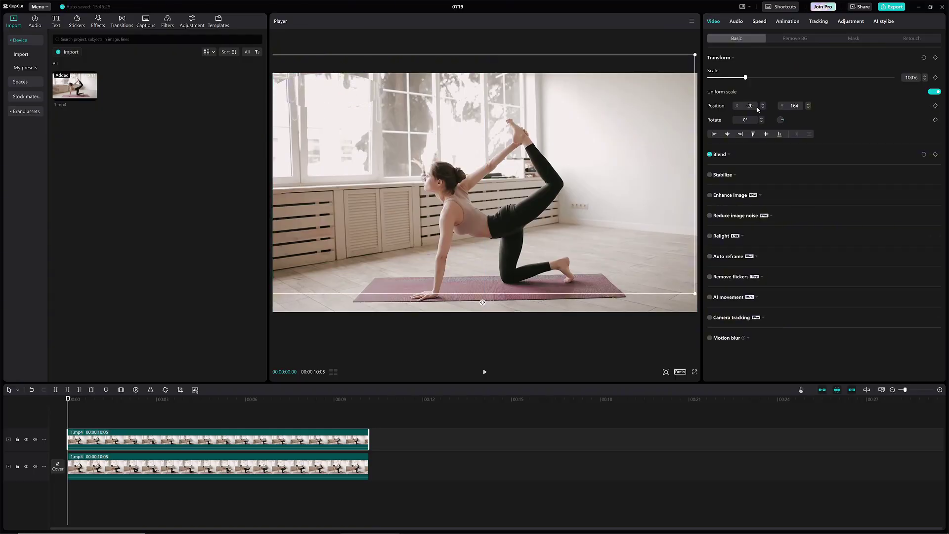
click(925, 160)
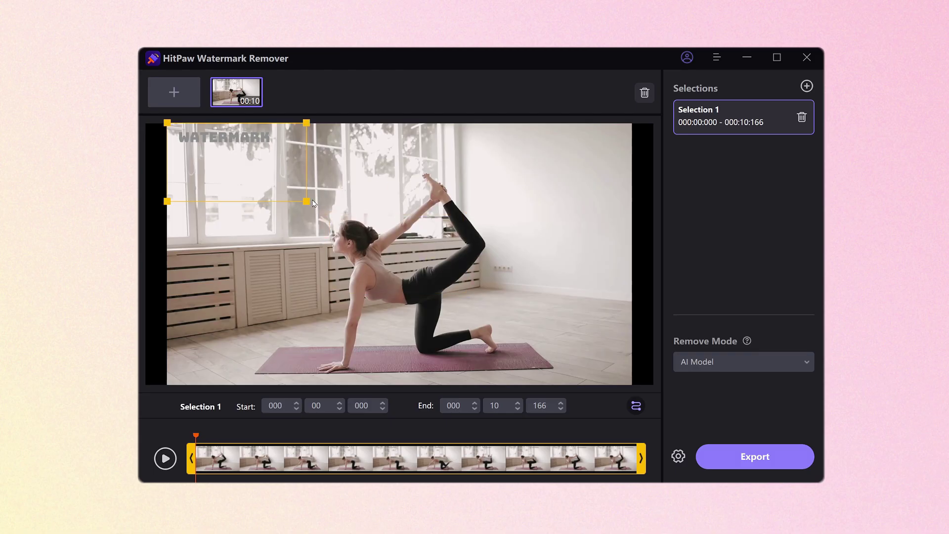
Turn on moving-watermark tracking and keep AI Model as the removal mode.
click(636, 406)
click(797, 362)
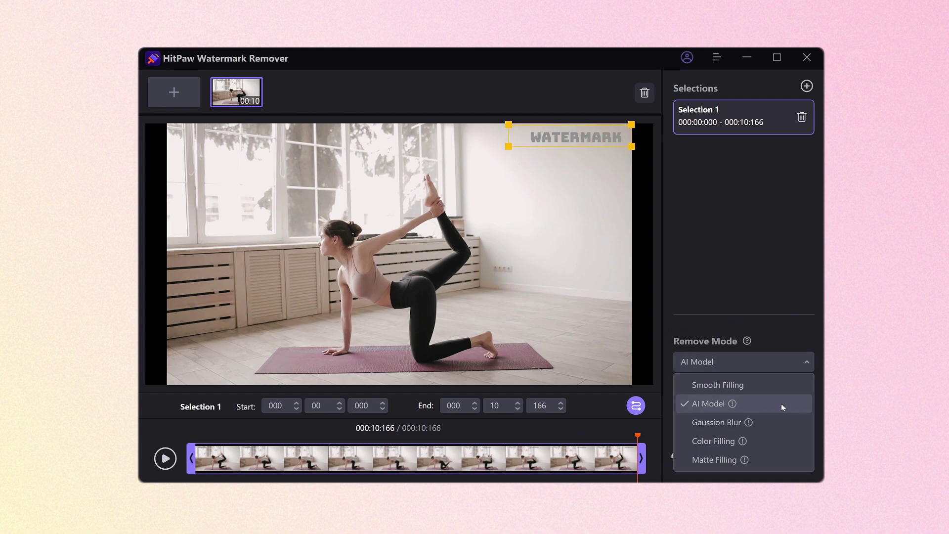
click(781, 403)
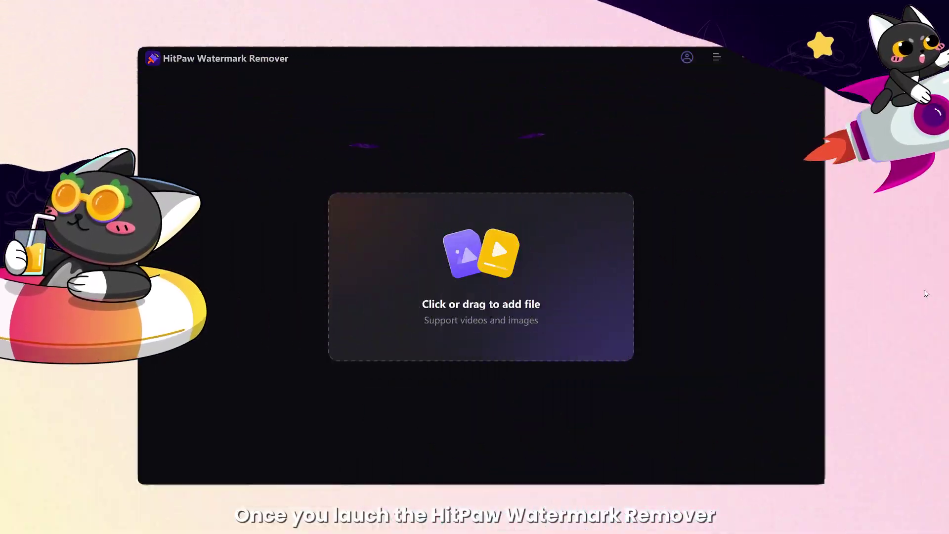
Import the 1.mp4 yoga video into HitPaw Watermark Remover.
click(607, 294)
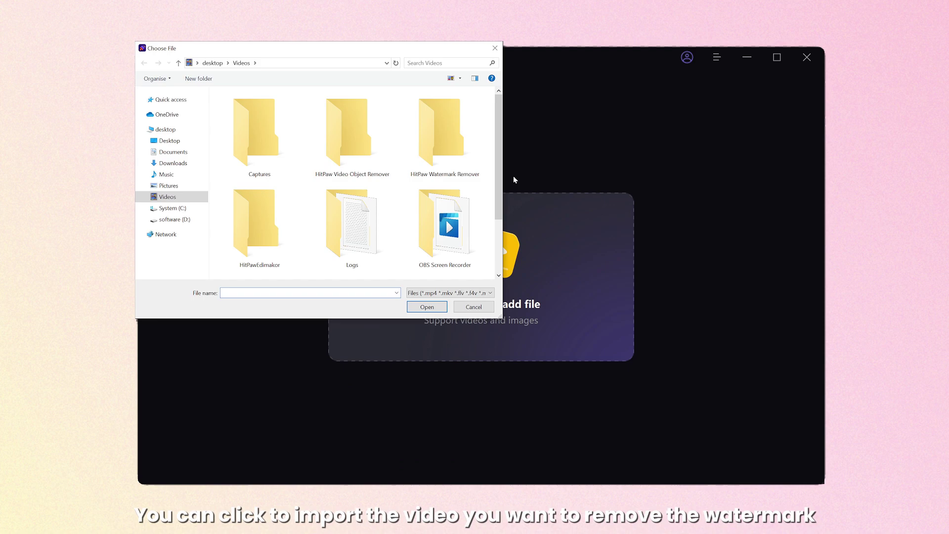
scroll(489, 181, down, 2)
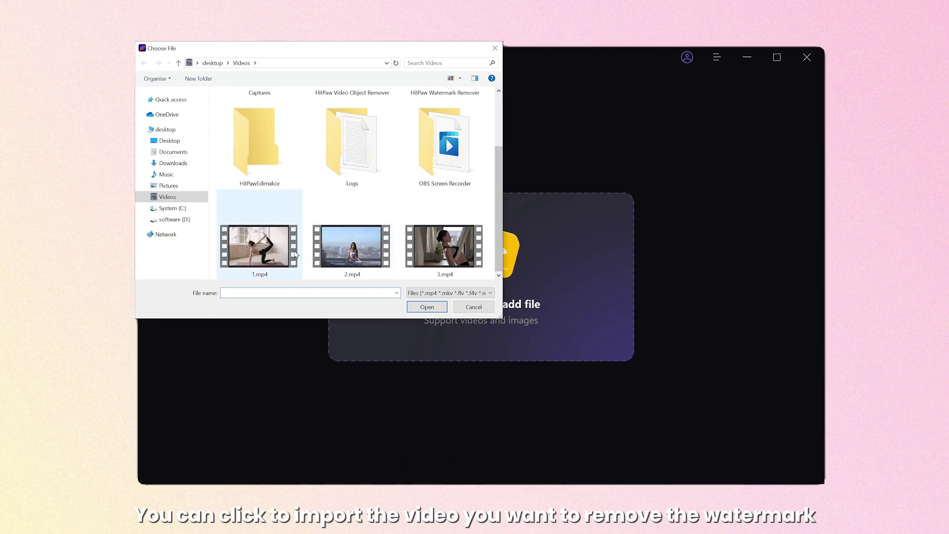
click(290, 253)
click(427, 308)
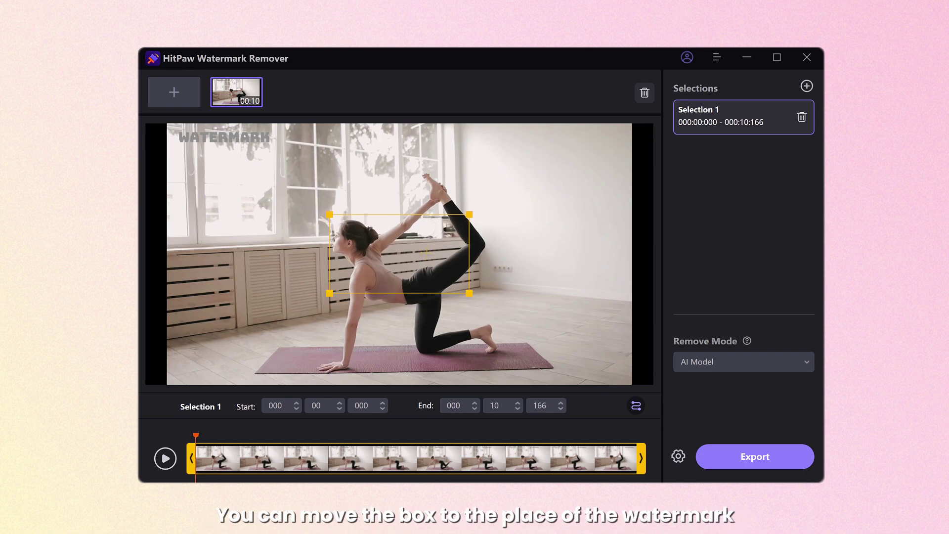
Move and shrink the yellow removal box to fit the top-left WATERMARK text.
drag(428, 253, 268, 156)
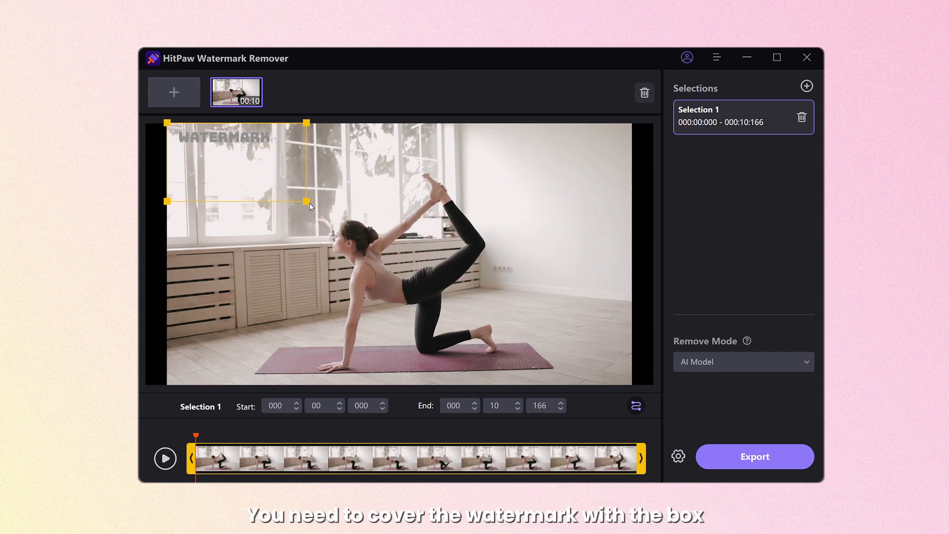
mouse_move(309, 205)
mouse_down()
mouse_move(278, 180)
mouse_move(276, 149)
mouse_move(295, 146)
mouse_up()
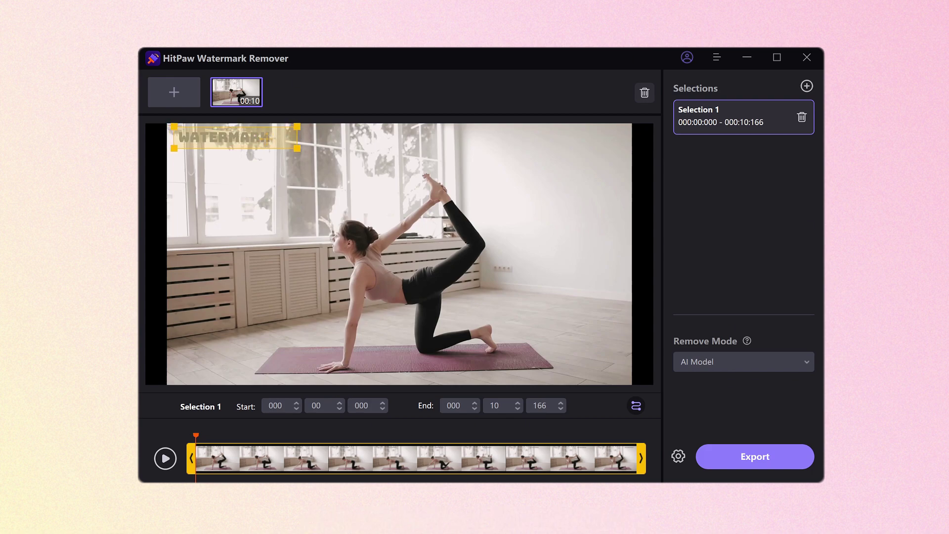
drag(177, 143, 178, 144)
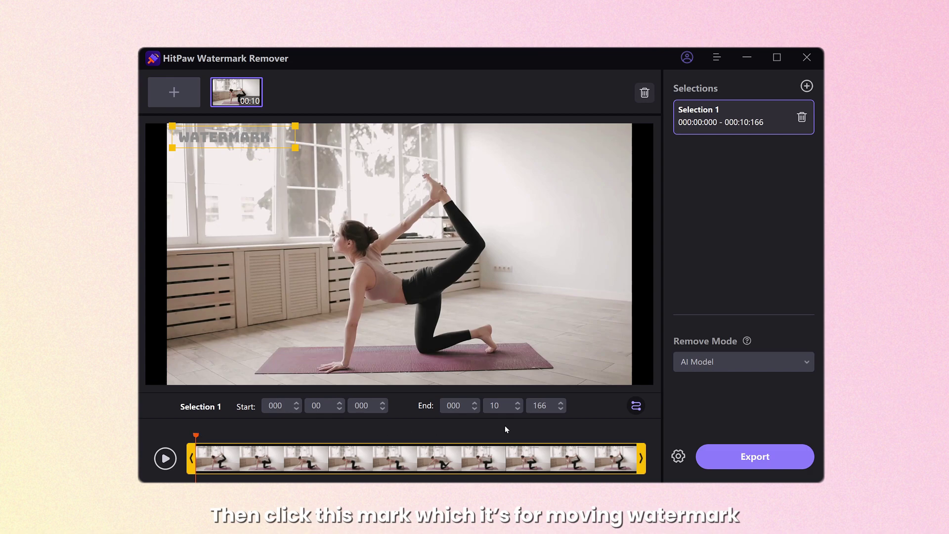
Track the watermark as moving, box its top-right last-frame position, and keep AI Model removal.
click(635, 406)
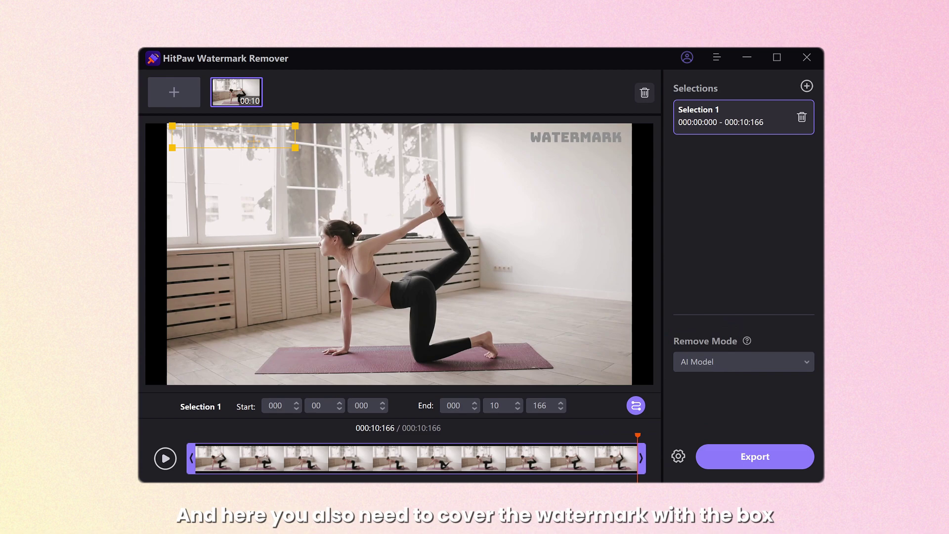
drag(233, 138, 592, 142)
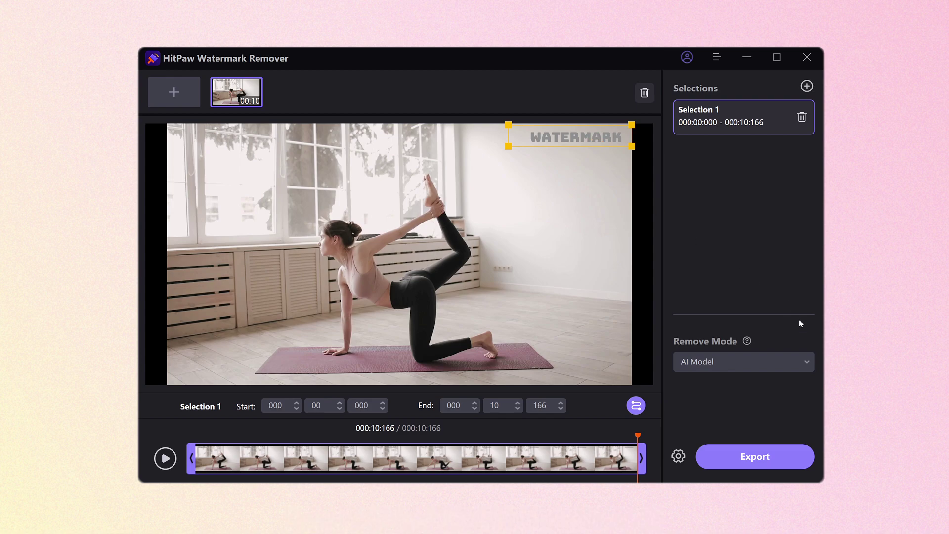
click(810, 363)
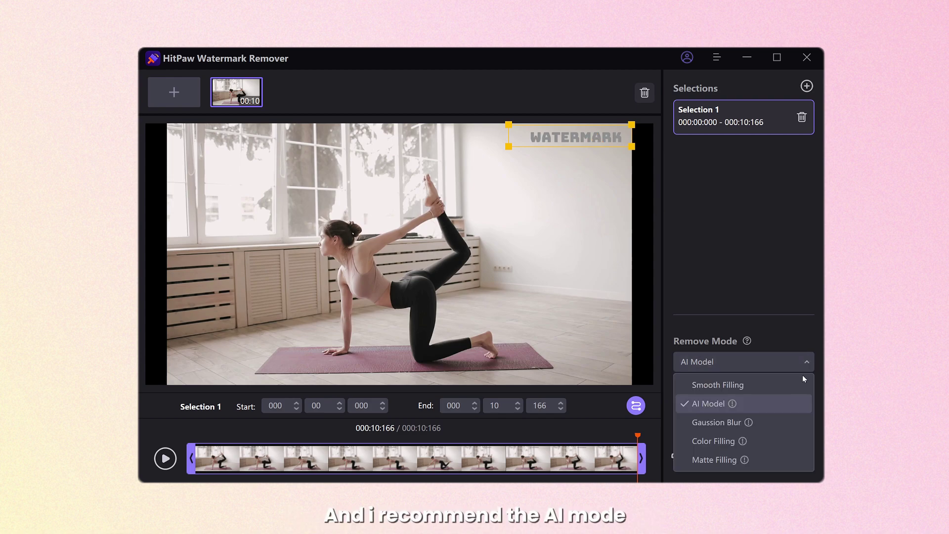
click(781, 403)
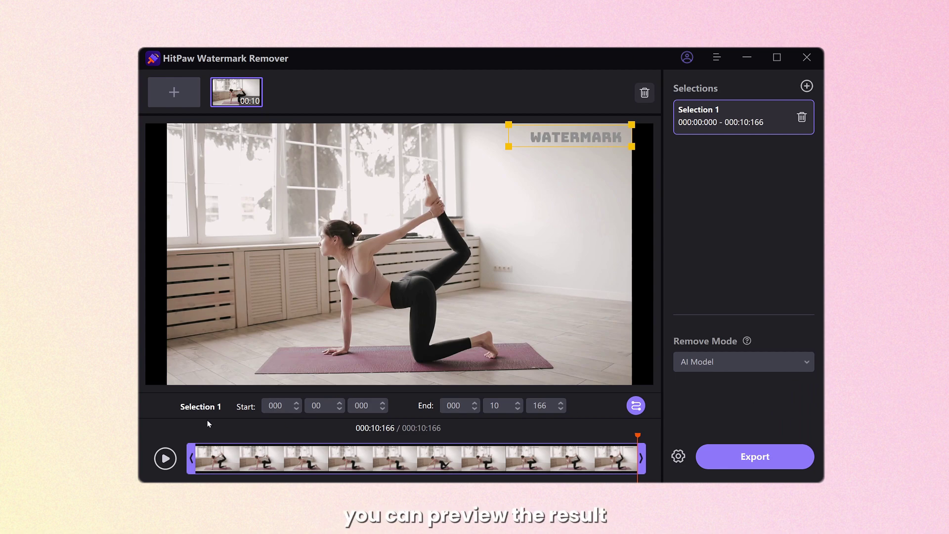
Preview the AI removal result, then export the cleaned yoga video until 'Saved successfully!'.
click(172, 457)
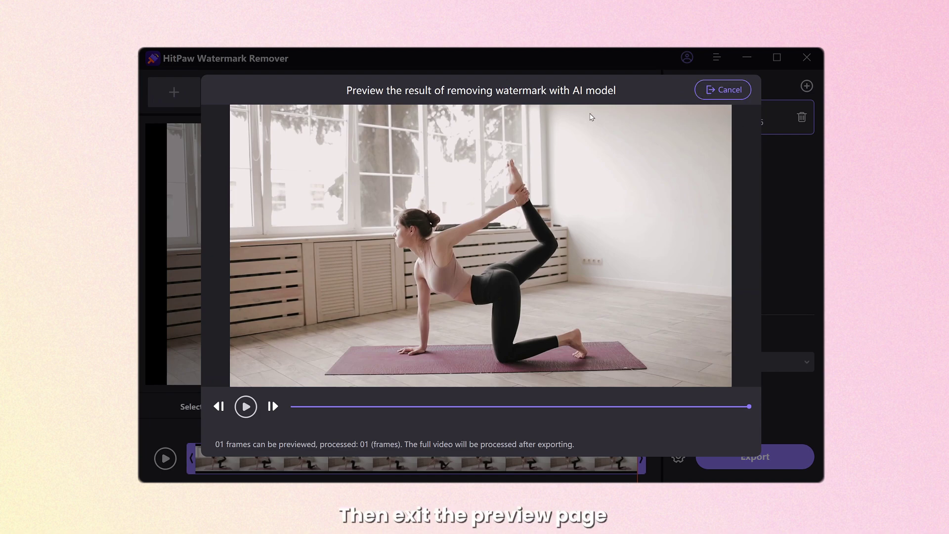
click(723, 90)
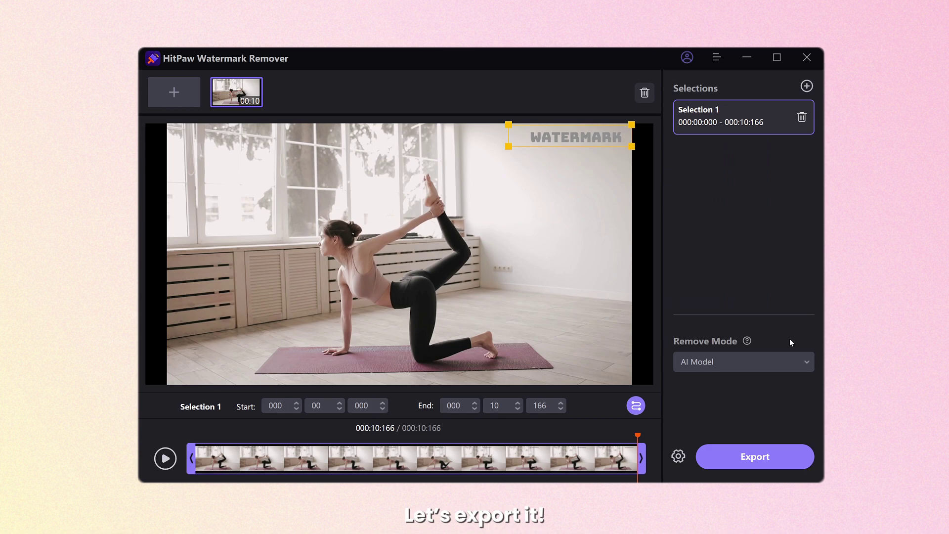
click(764, 456)
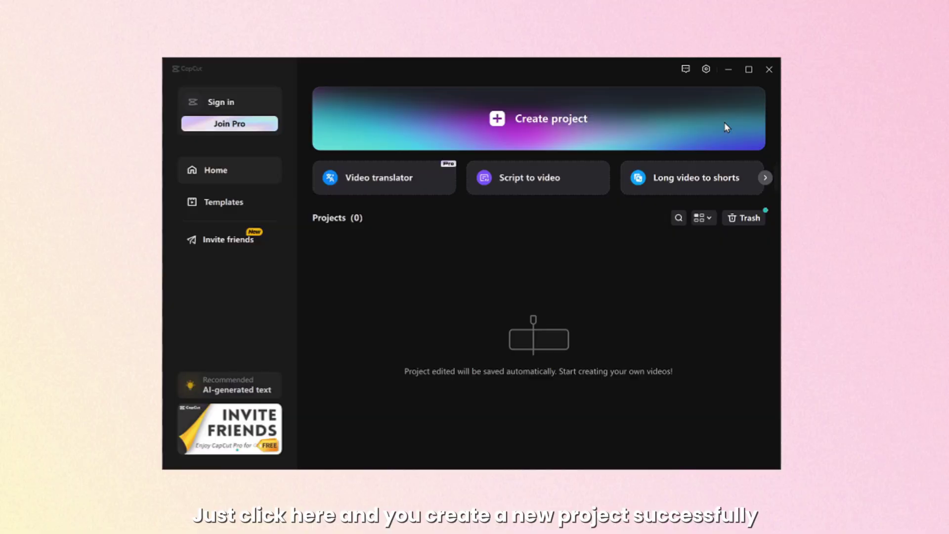
Create a new project, import 1.mp4, and add the yoga clip to the timeline.
click(724, 122)
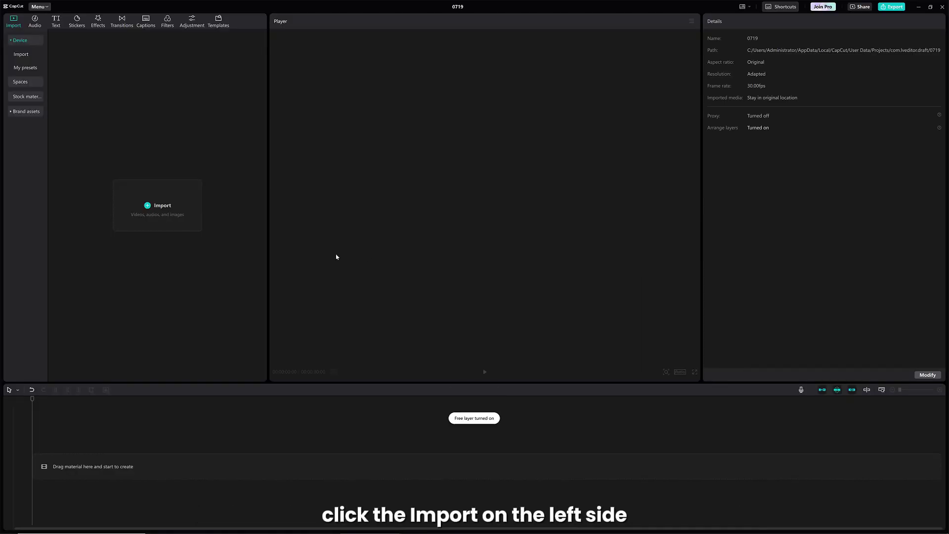
click(170, 213)
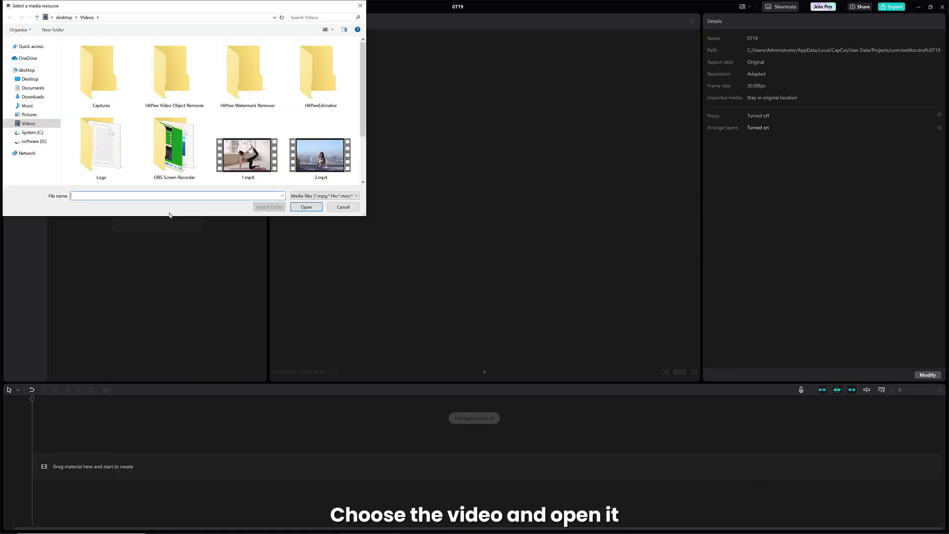
click(238, 168)
click(306, 207)
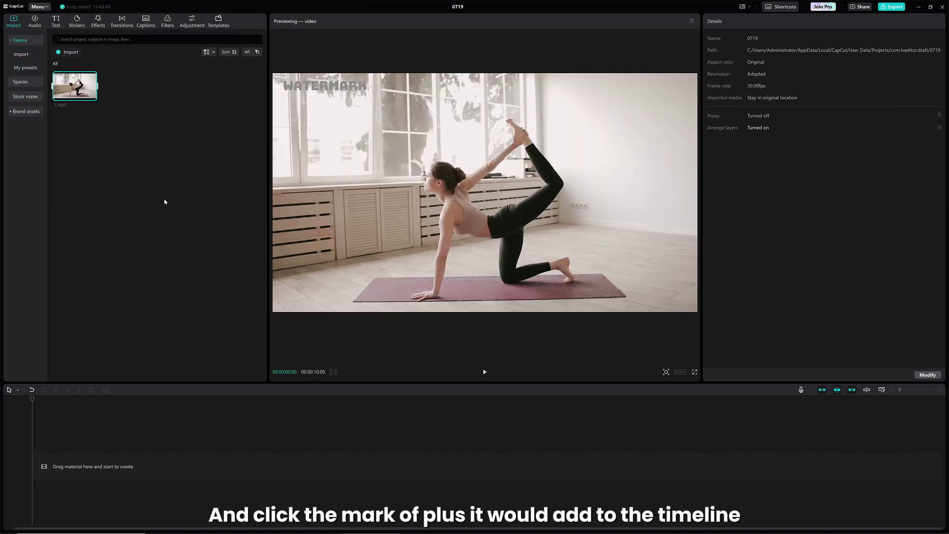
click(93, 97)
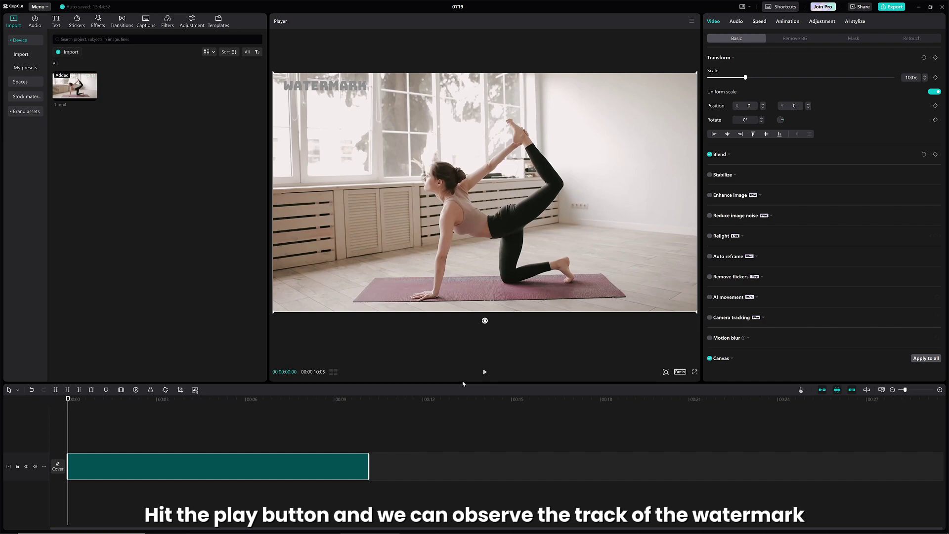
click(485, 372)
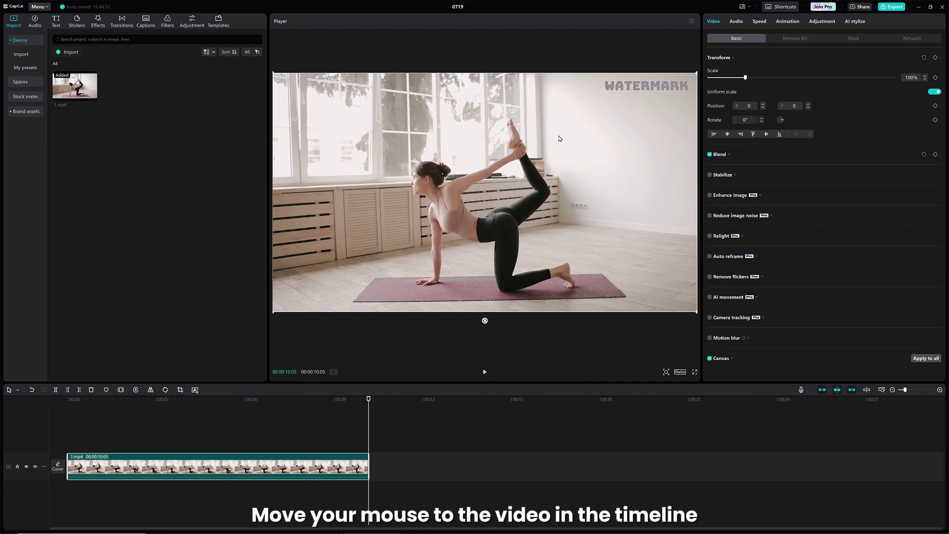
Copy the yoga clip and paste it at the video start onto a new track above.
right_click(233, 466)
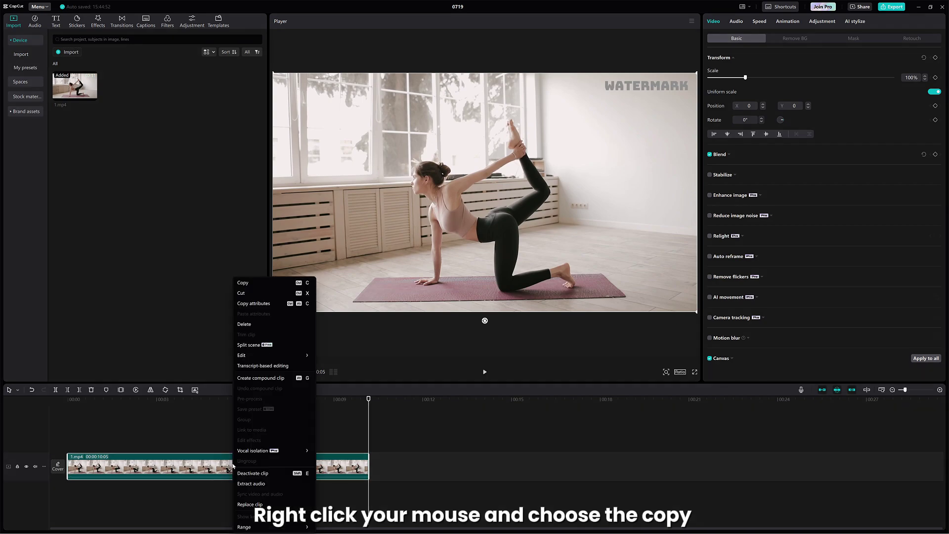
click(252, 280)
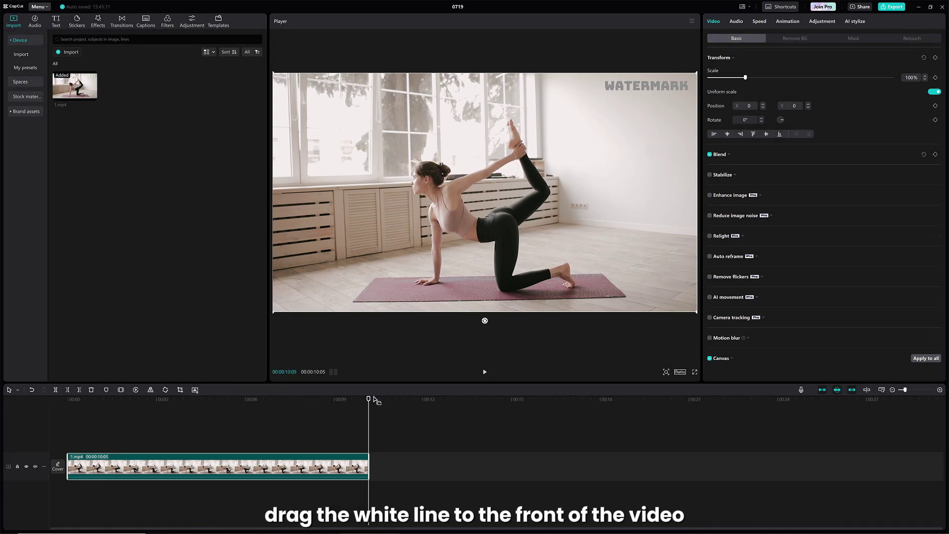
drag(368, 400, 40, 409)
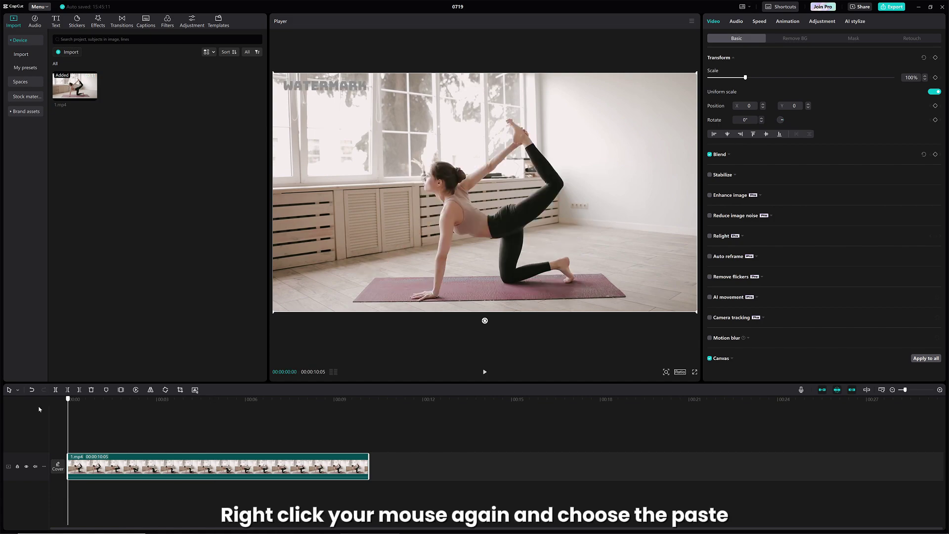
right_click(83, 423)
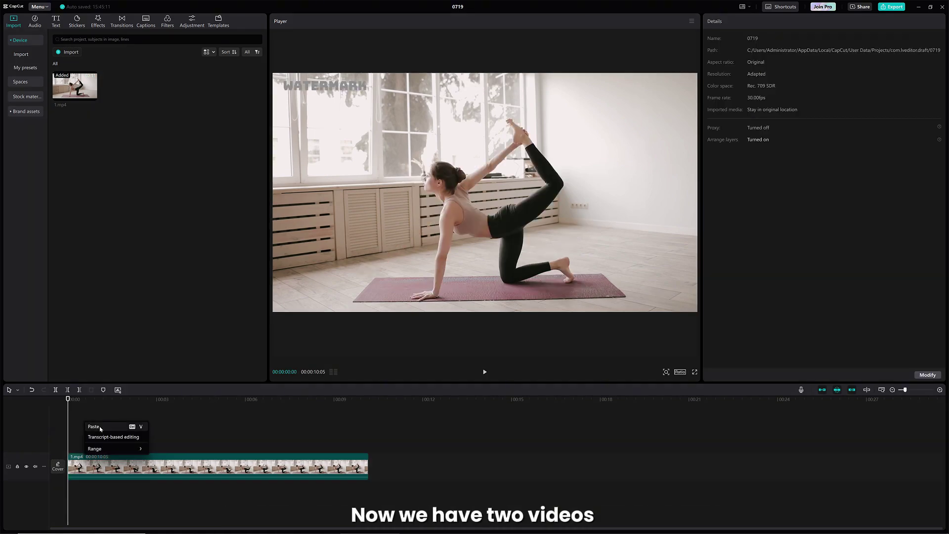
click(100, 428)
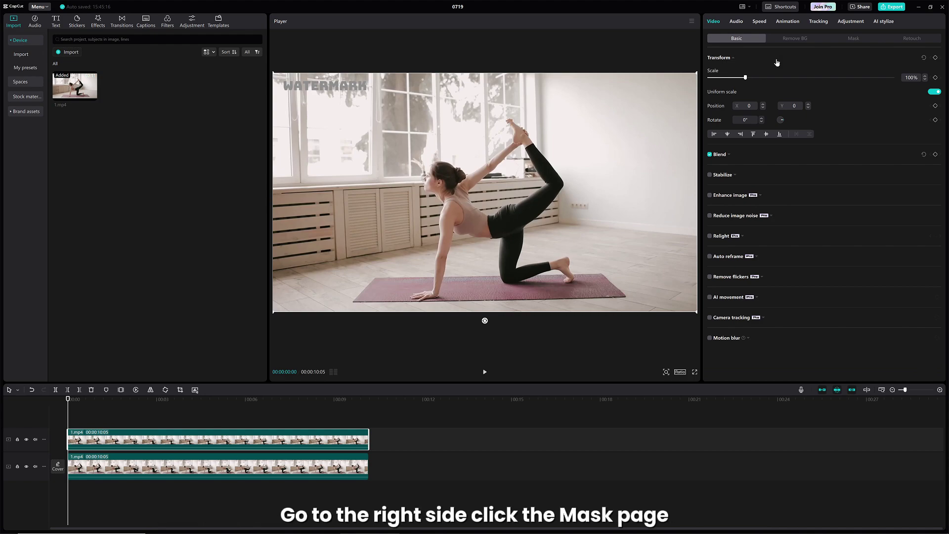
Apply a Circle mask to the top clip and shape it into a flat oval over the top-left WATERMARK.
click(854, 38)
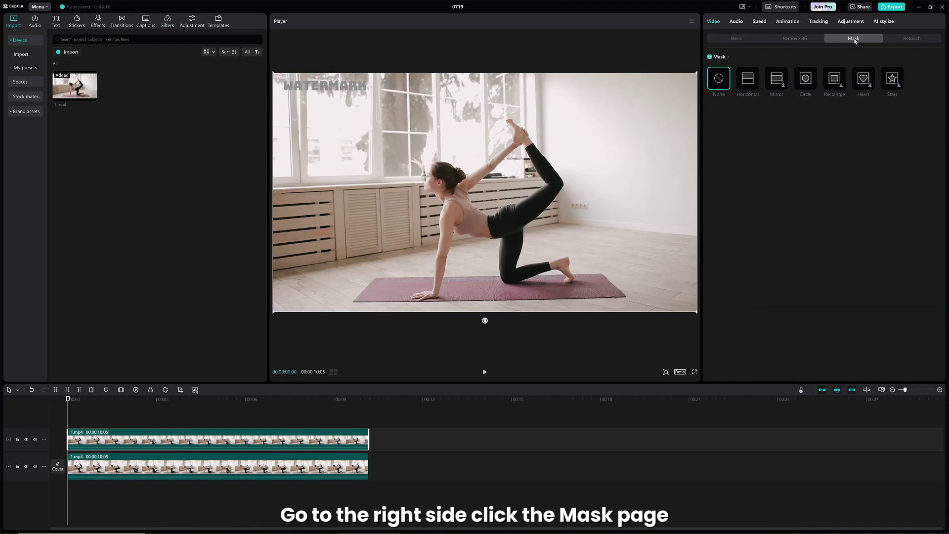
click(805, 78)
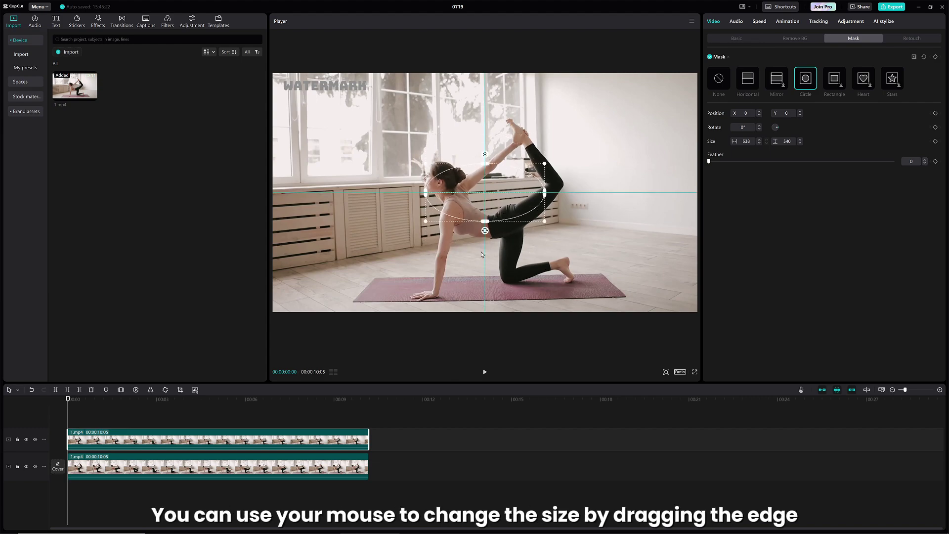
drag(486, 254, 485, 270)
drag(547, 196, 595, 194)
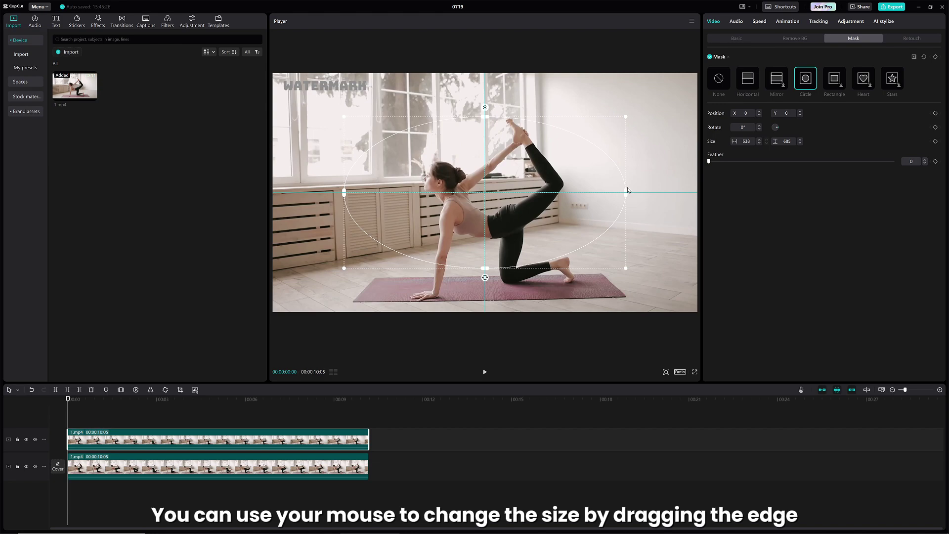
drag(515, 209, 422, 181)
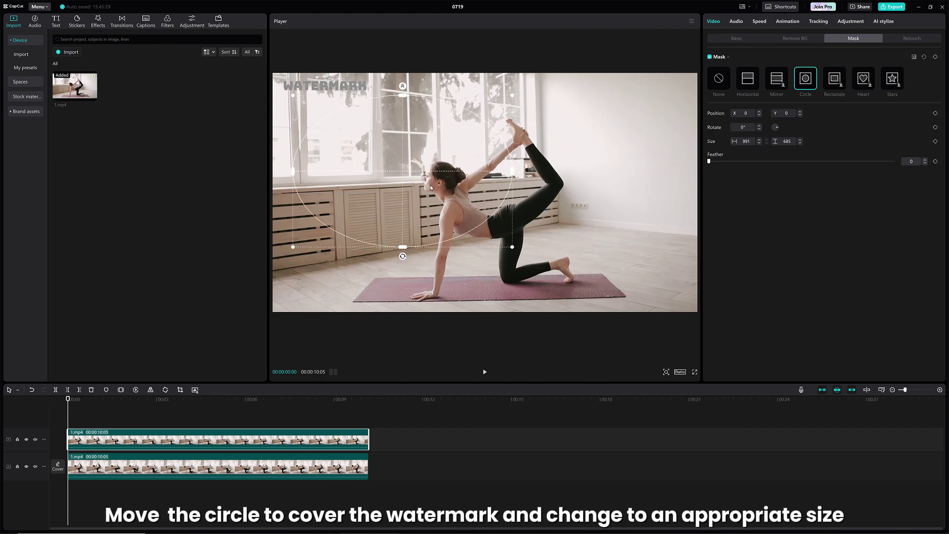
drag(392, 239, 396, 191)
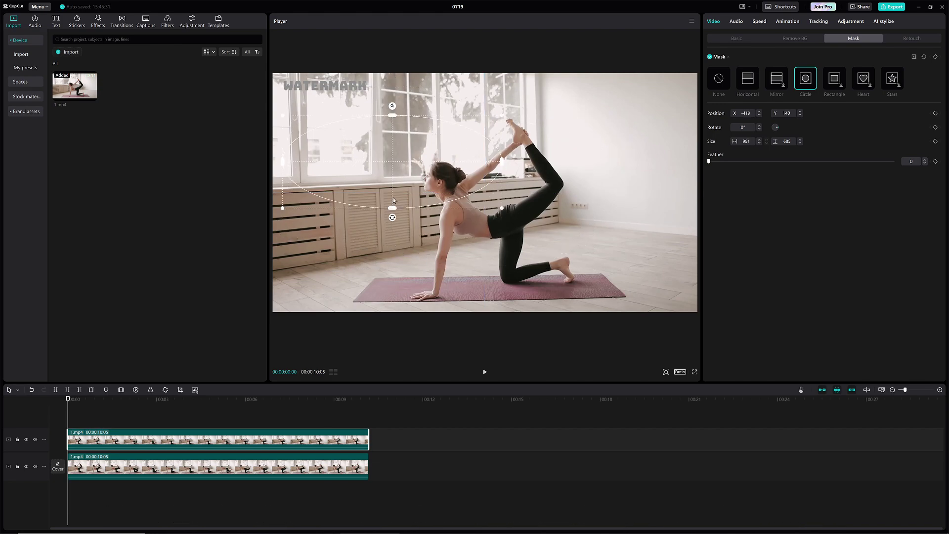
mouse_move(501, 162)
mouse_down()
mouse_move(440, 162)
mouse_move(363, 102)
mouse_up()
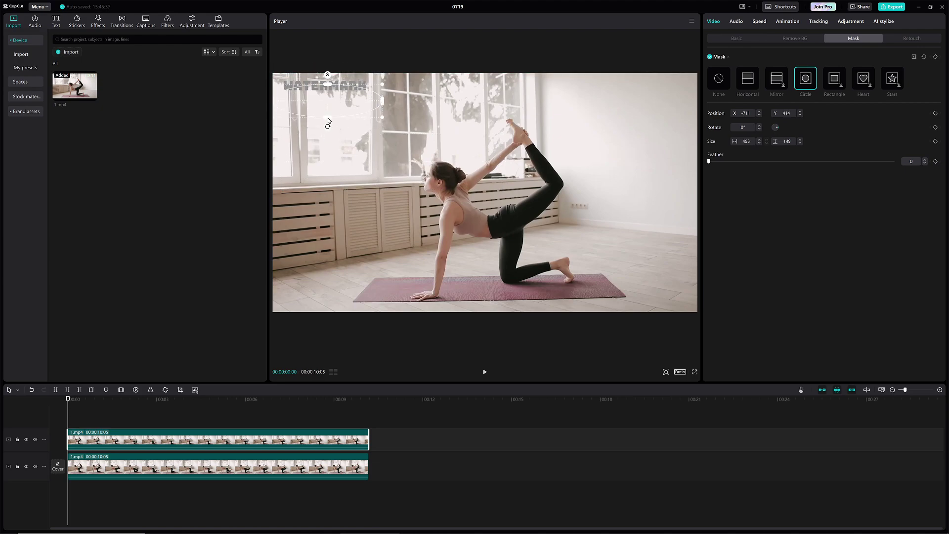
mouse_move(327, 128)
mouse_down()
mouse_move(335, 95)
mouse_move(323, 99)
mouse_move(331, 109)
mouse_up()
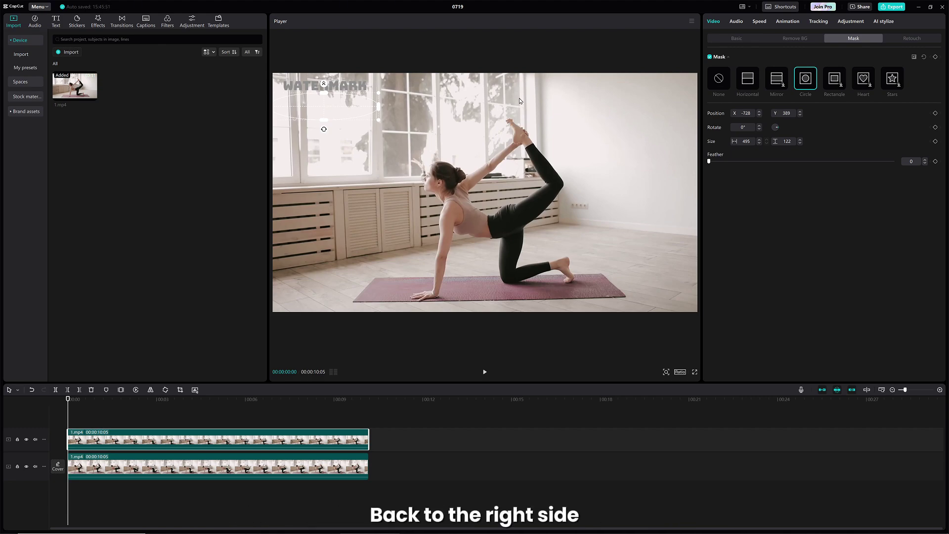
Shift the top clip upward, nudge its mask right, and fine-tune Position X to realign.
click(727, 40)
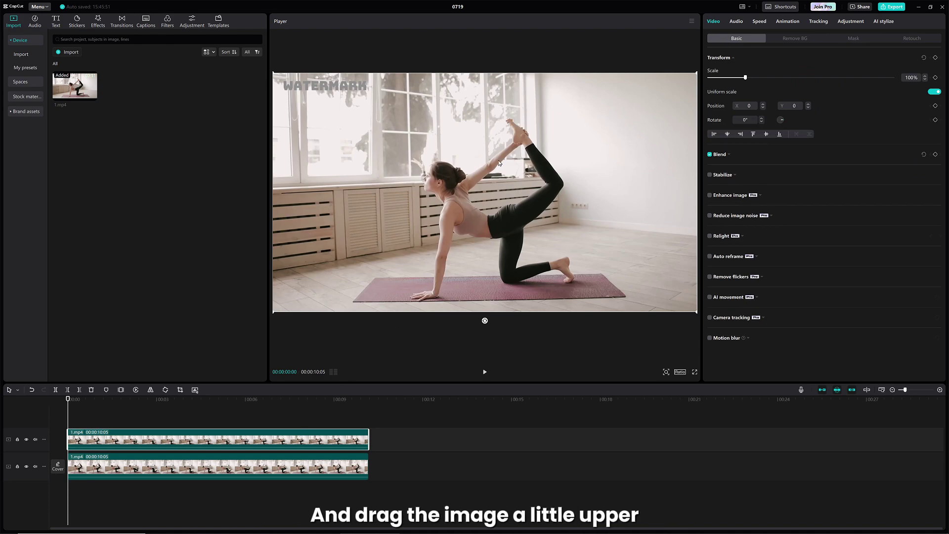
drag(471, 161, 468, 141)
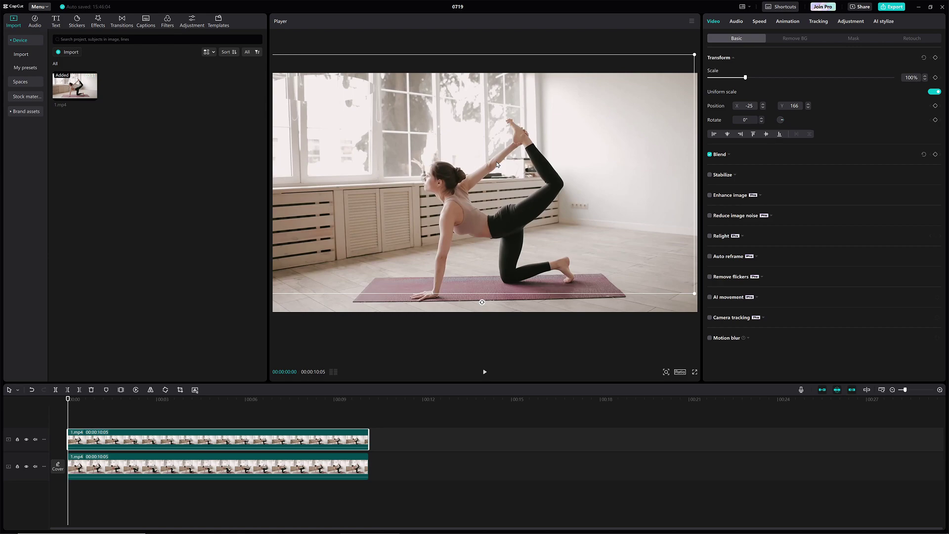
click(854, 37)
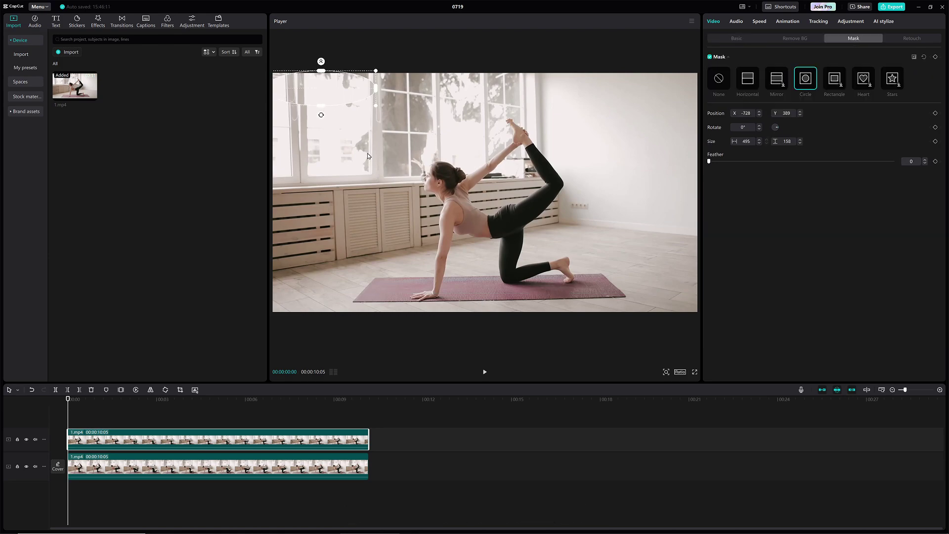
drag(332, 86, 338, 88)
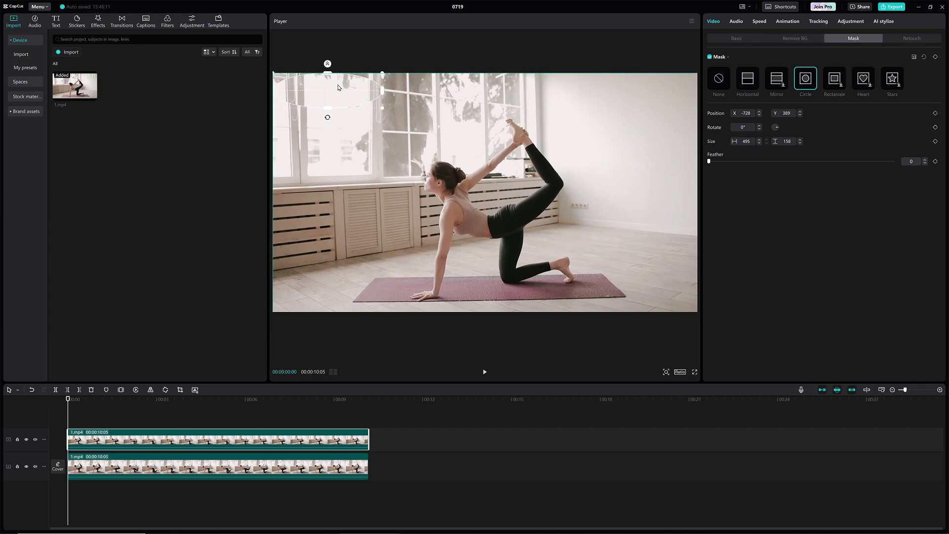
click(737, 38)
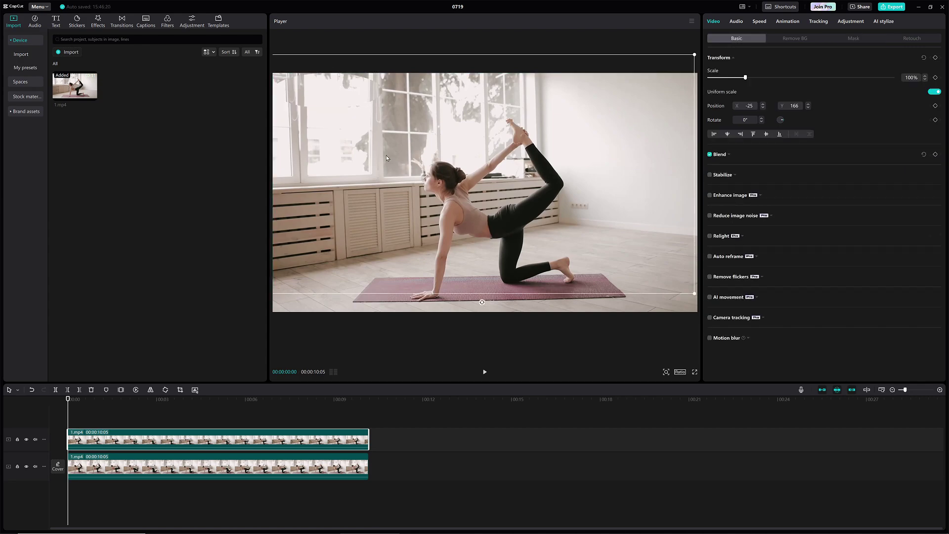
click(763, 109)
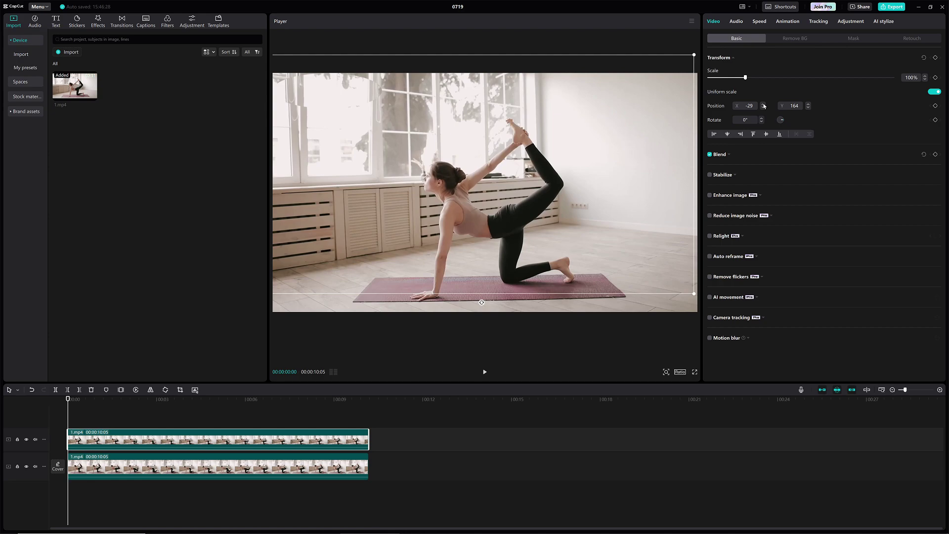
drag(763, 106, 761, 109)
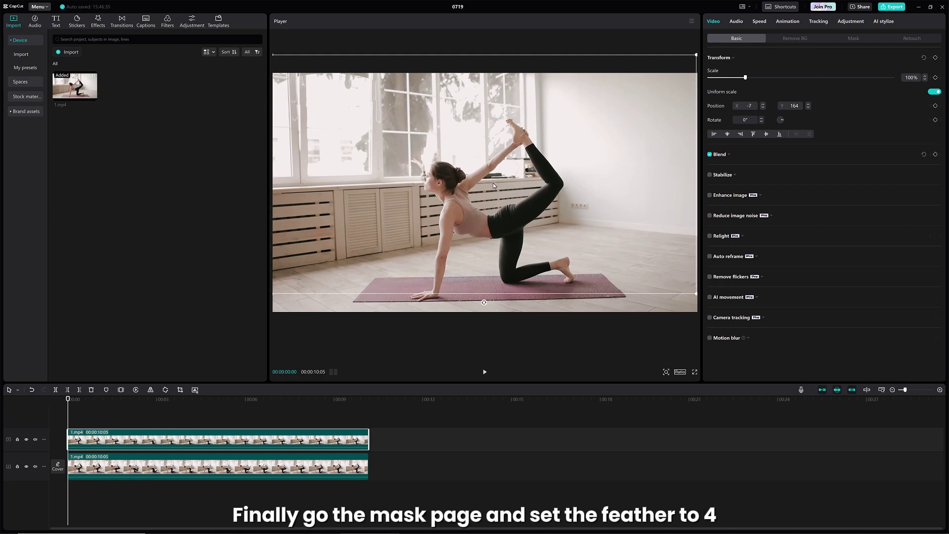
Adjust the oval mask's top and bottom edges so its height fits the watermark.
click(855, 39)
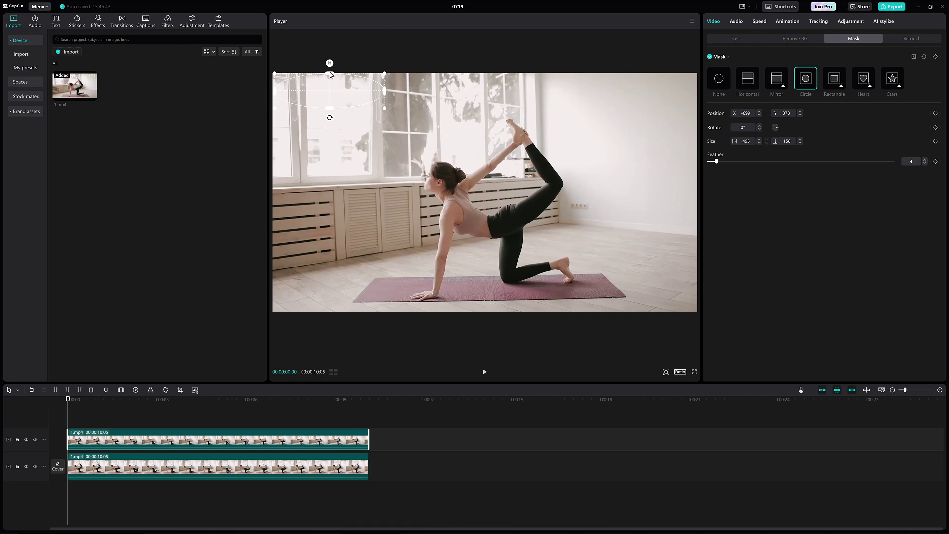
drag(330, 74, 331, 66)
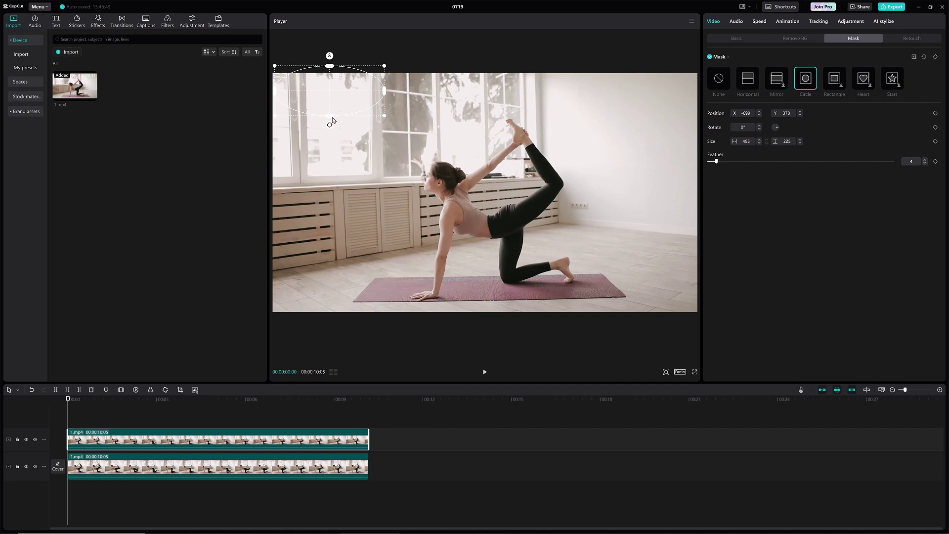
drag(331, 117, 331, 93)
Play to the clip's end and drag the mask over the top-right watermark for a second keyframe.
click(486, 372)
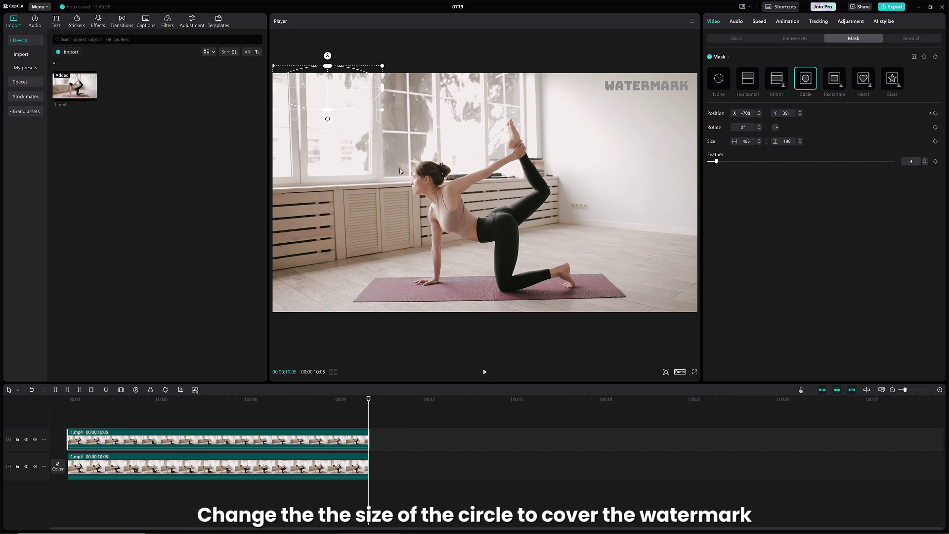
drag(328, 91, 651, 88)
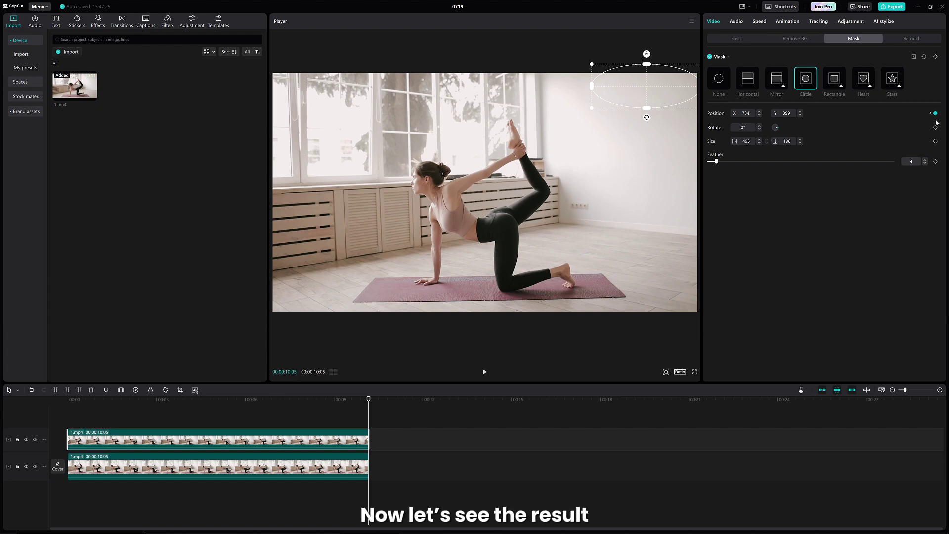
Deselect the clip, then play and scrub from start to end to check the watermark stays hidden.
click(391, 423)
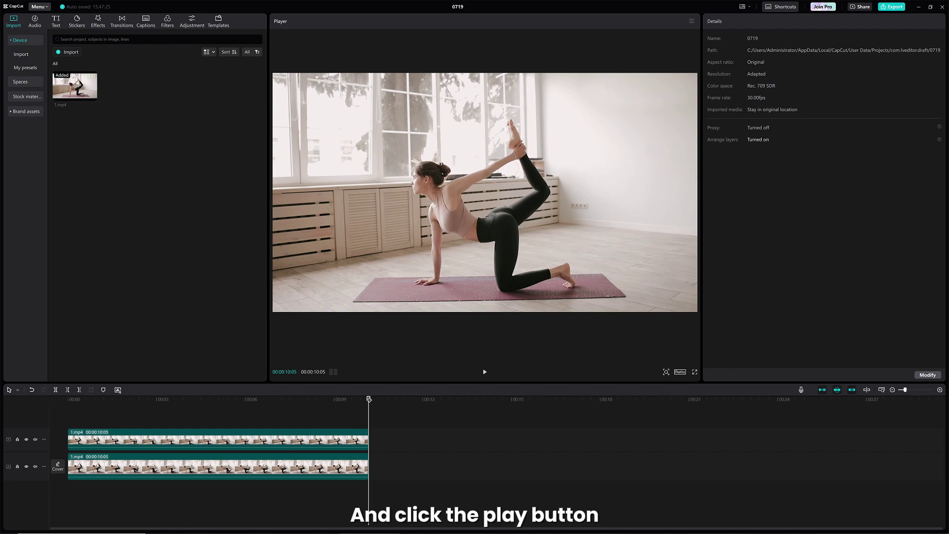
drag(315, 399, 68, 398)
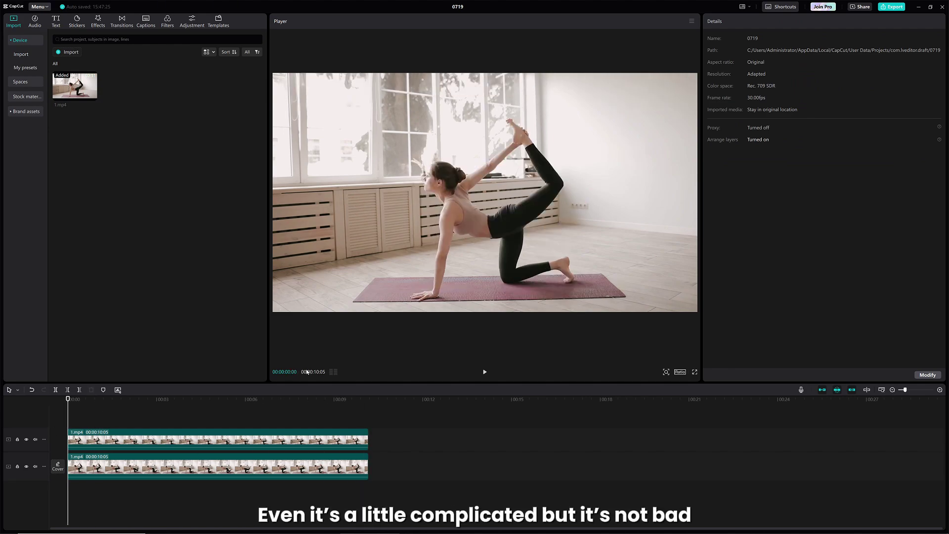
click(485, 372)
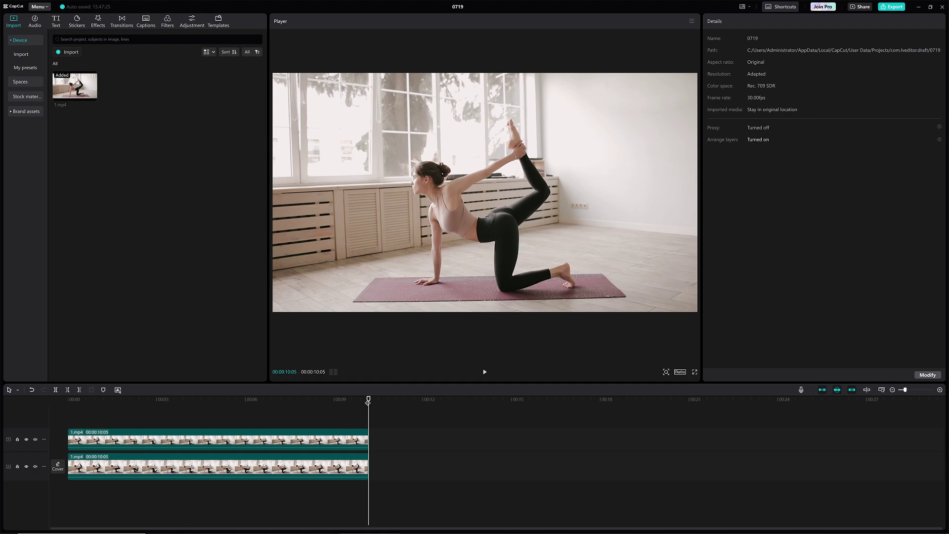
drag(291, 402, 361, 404)
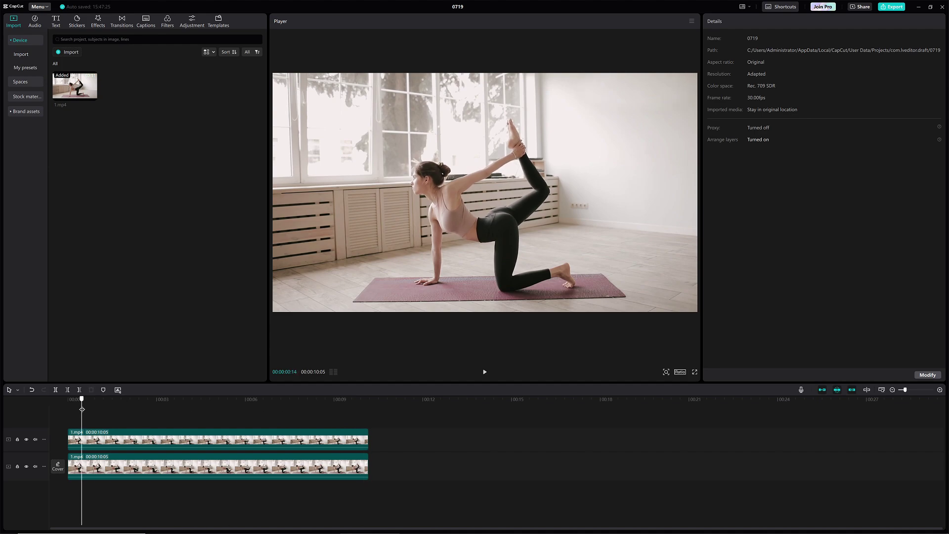
drag(82, 409, 367, 416)
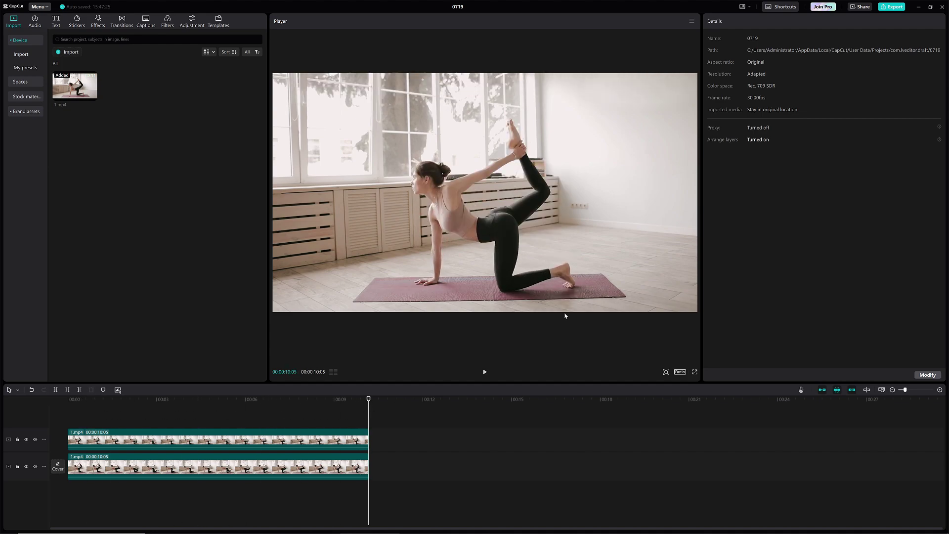